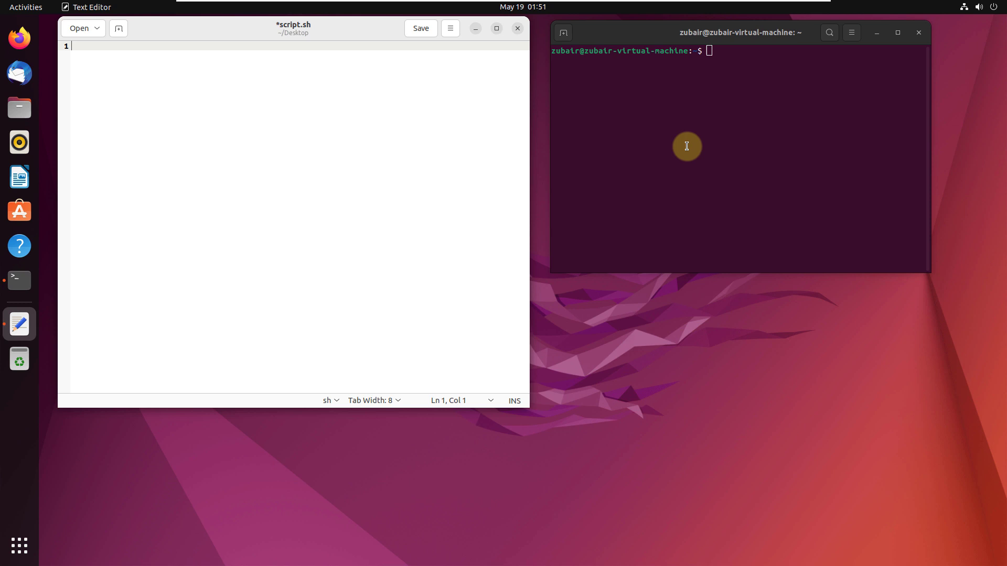
Change into the Desktop folder and create abc.txt with touch
left_click(750, 115)
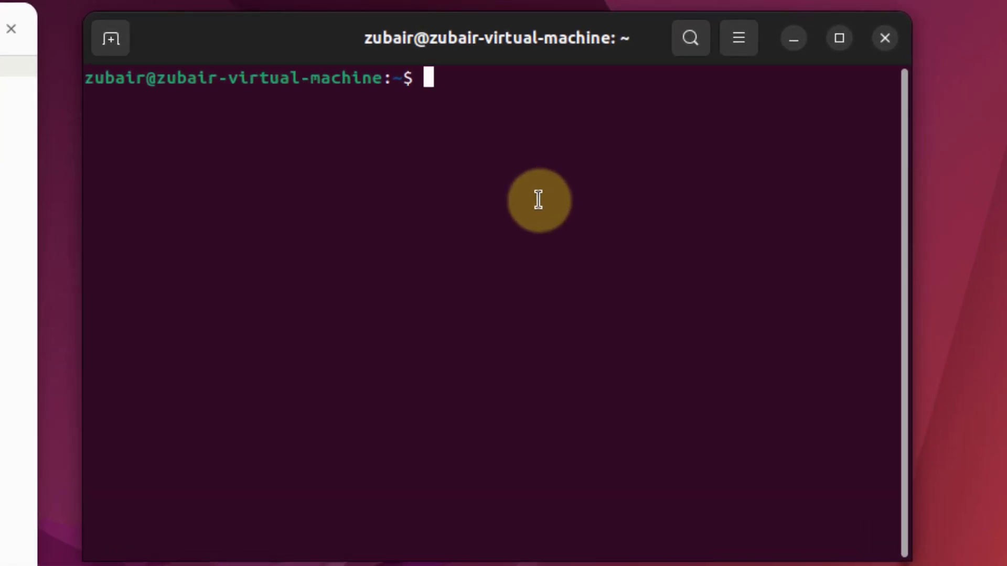
type("cd De")
key("Tab")
key("Return")
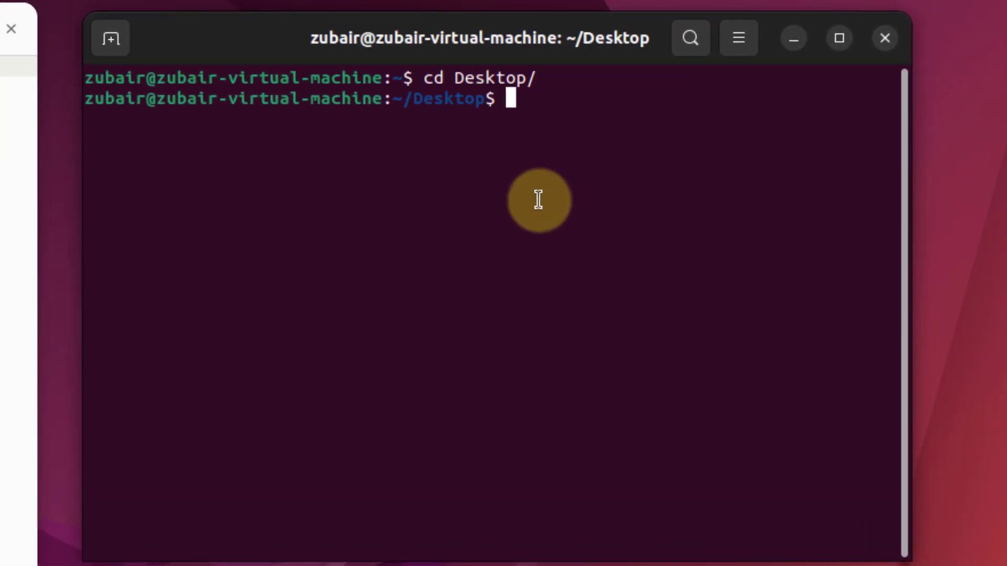
type("t")
type("ouch ")
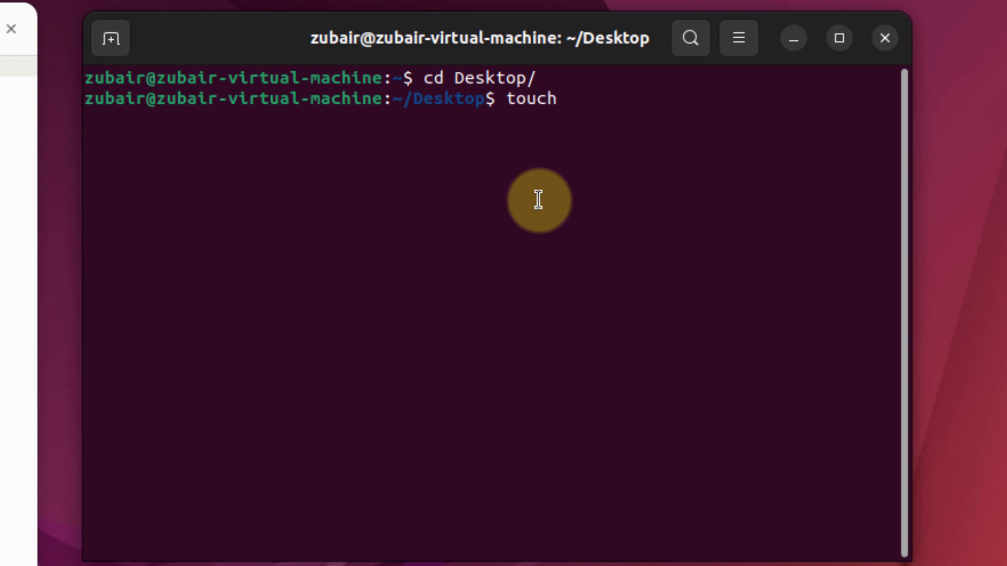
type("abc.t")
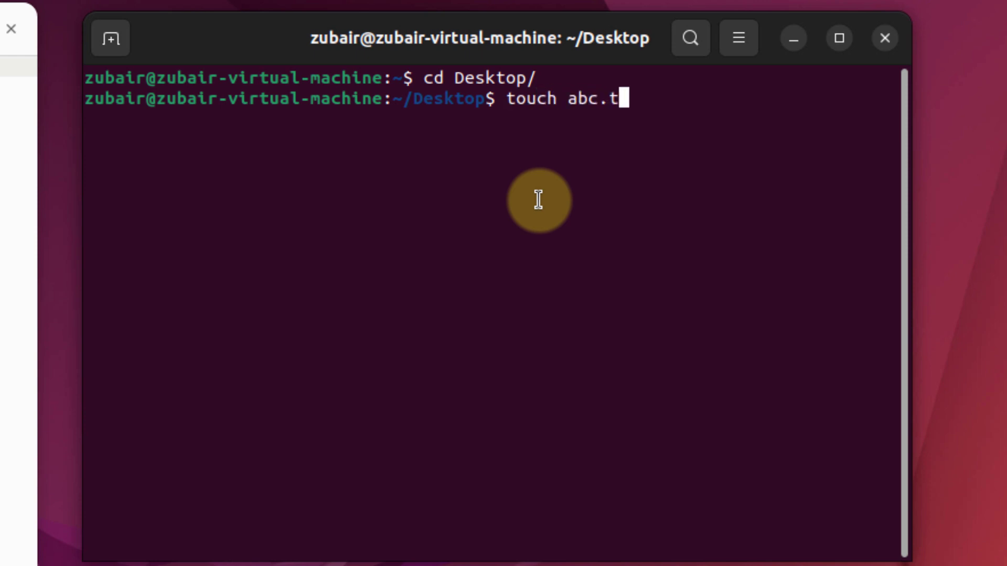
type("xt")
key("Return")
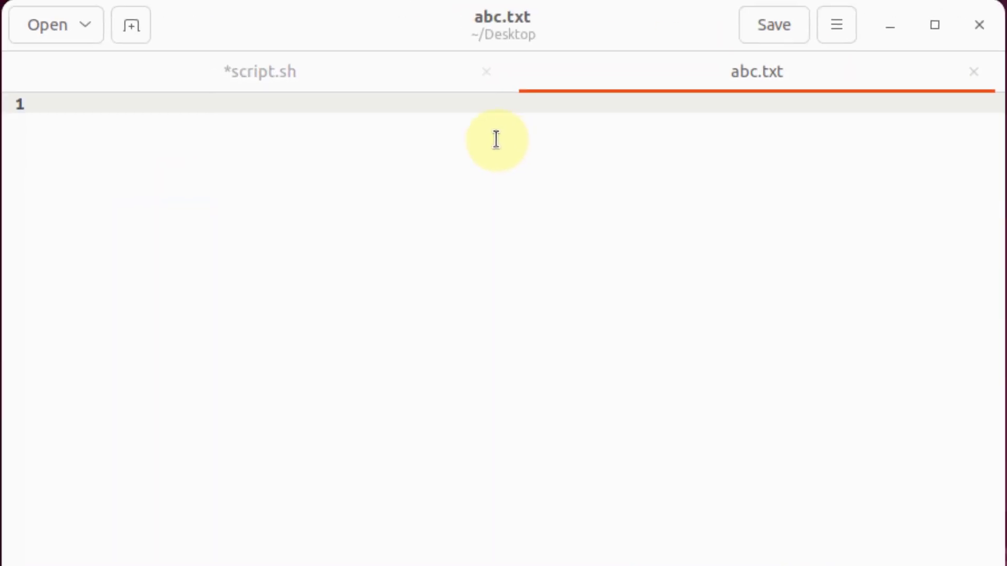
Type Monday through Sunday on seven lines in abc.txt and save it
left_click(496, 140)
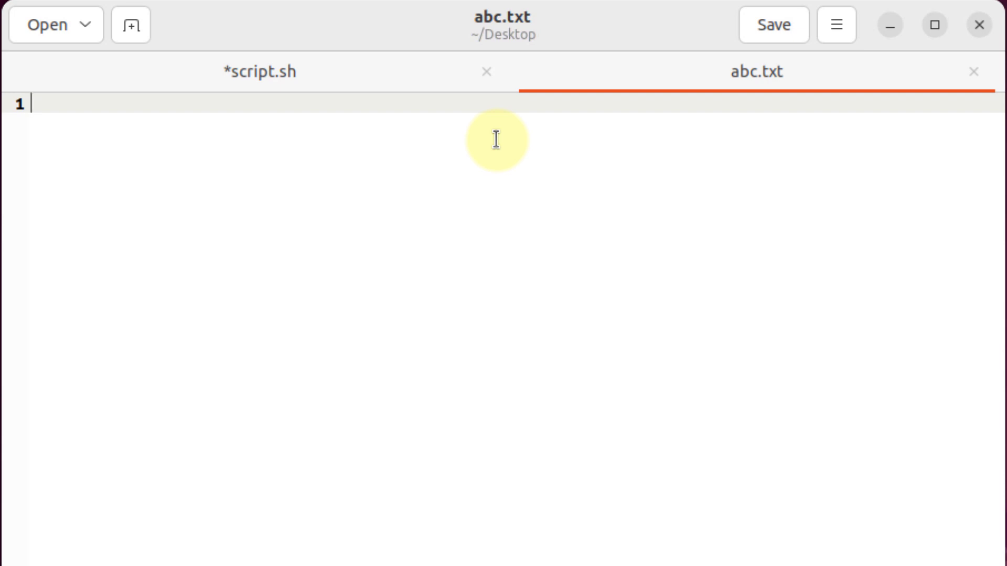
type("Mon")
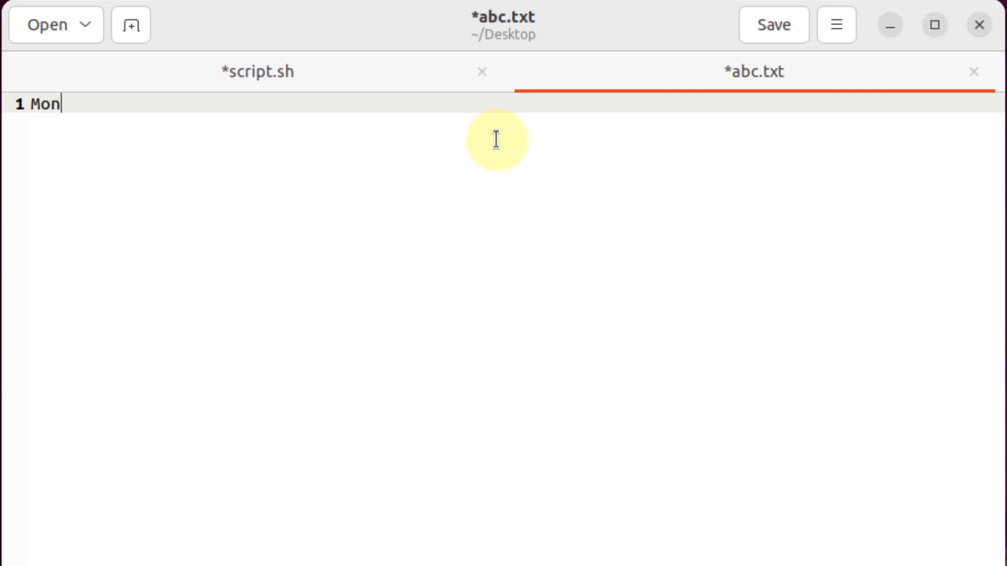
type("day")
key("Return")
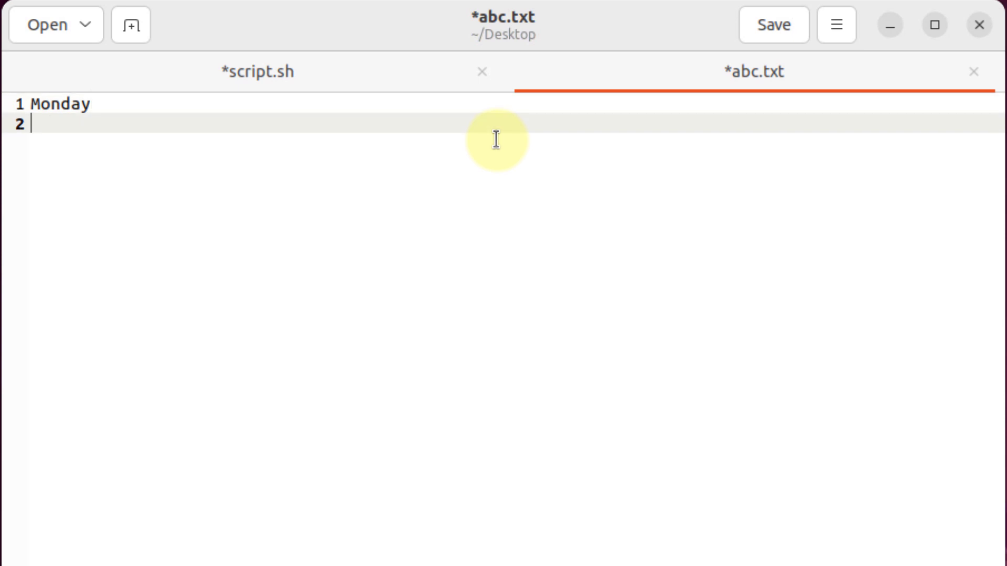
type("Tueda")
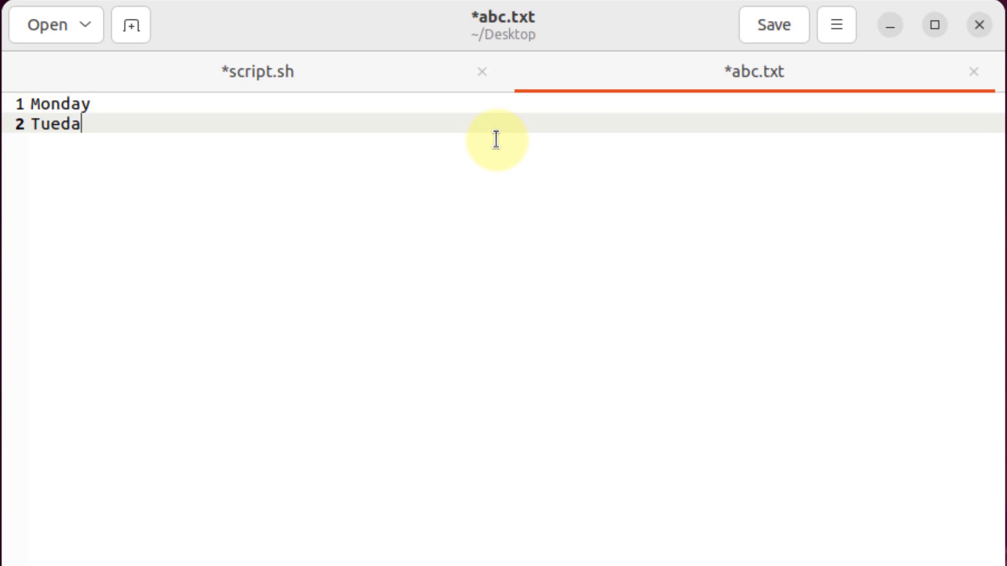
type("y")
key("Return")
type("Wedne")
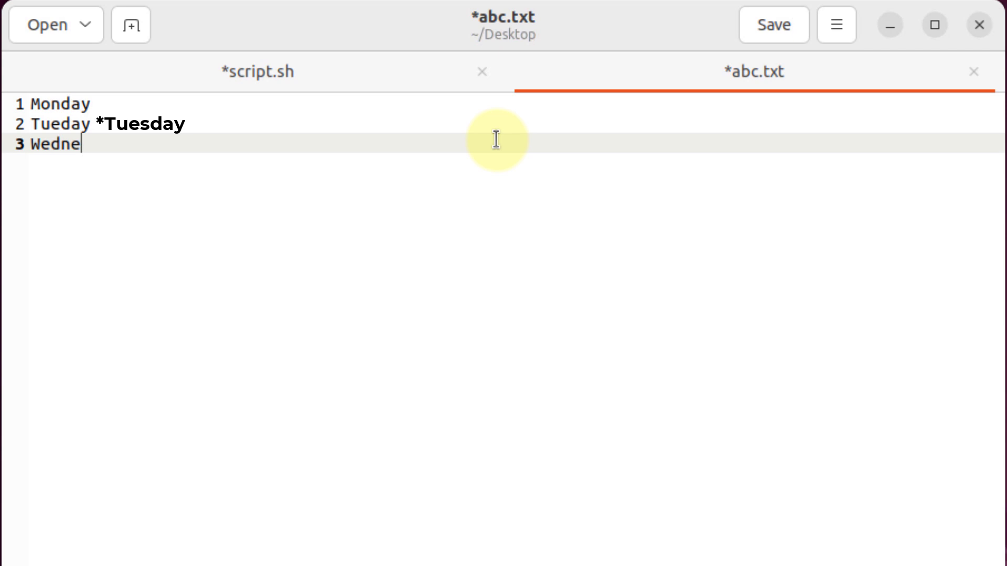
type("sday")
key("Return")
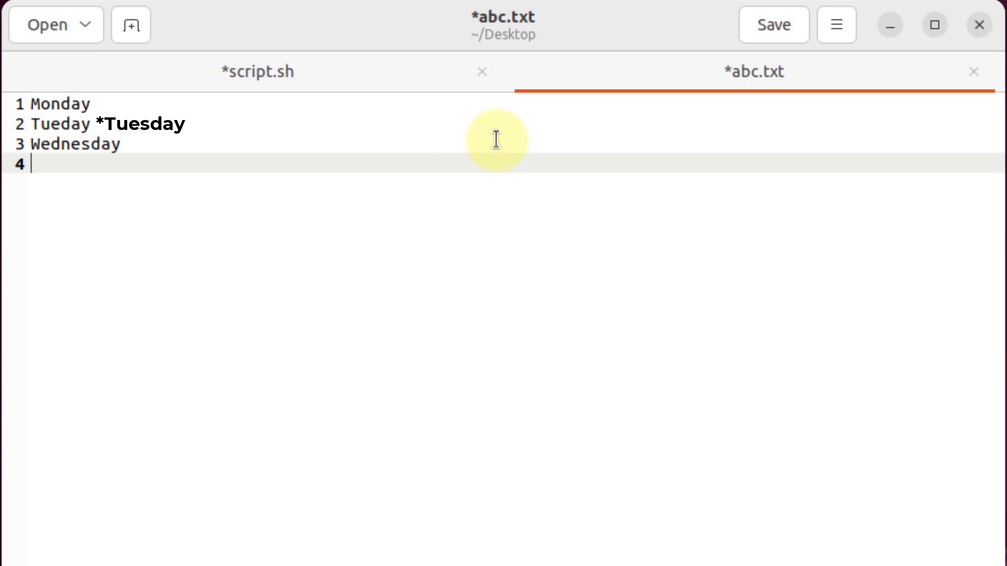
type("Thursday")
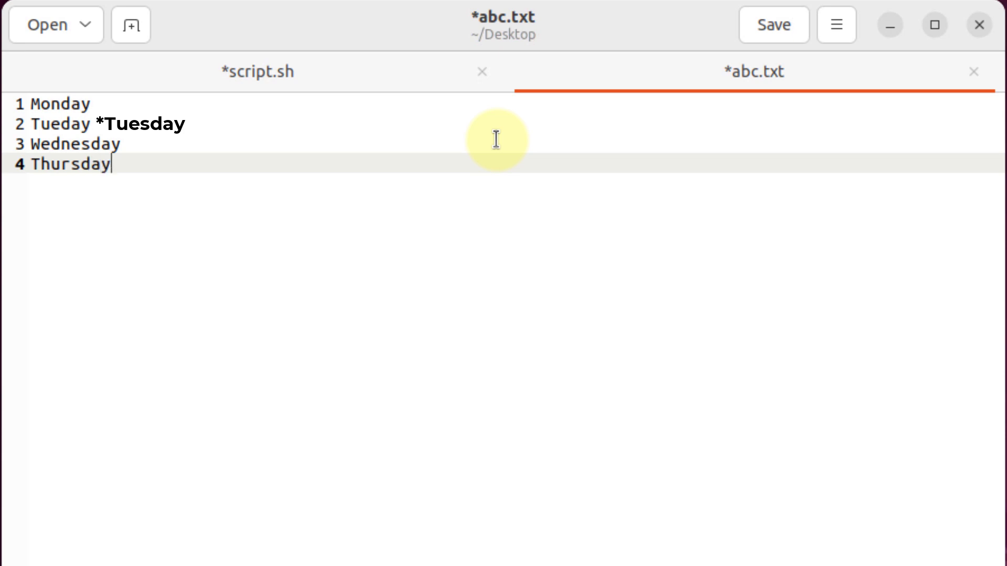
key("Return")
type("Friday")
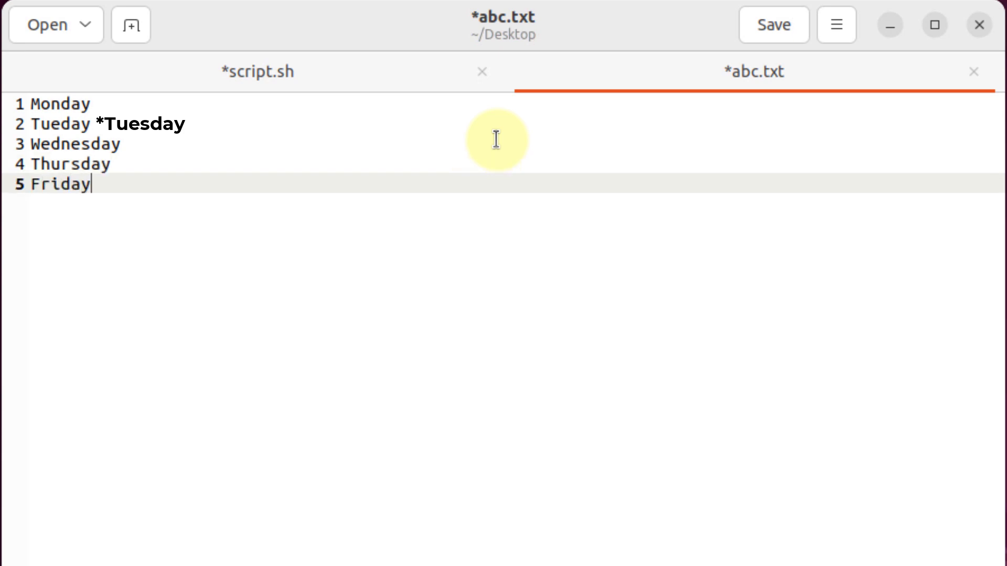
key("Return")
type("Saturday")
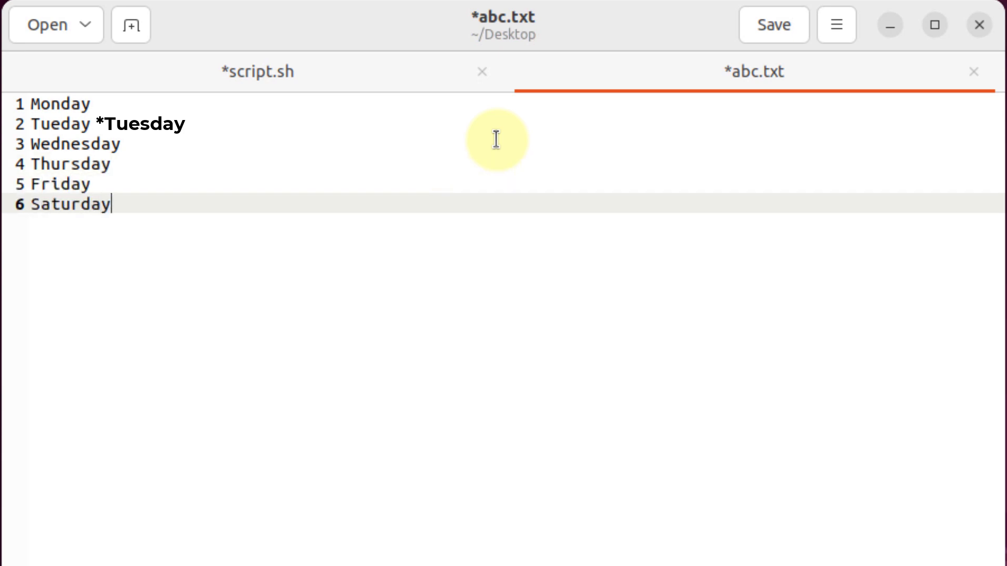
key("Return")
type("Sundy")
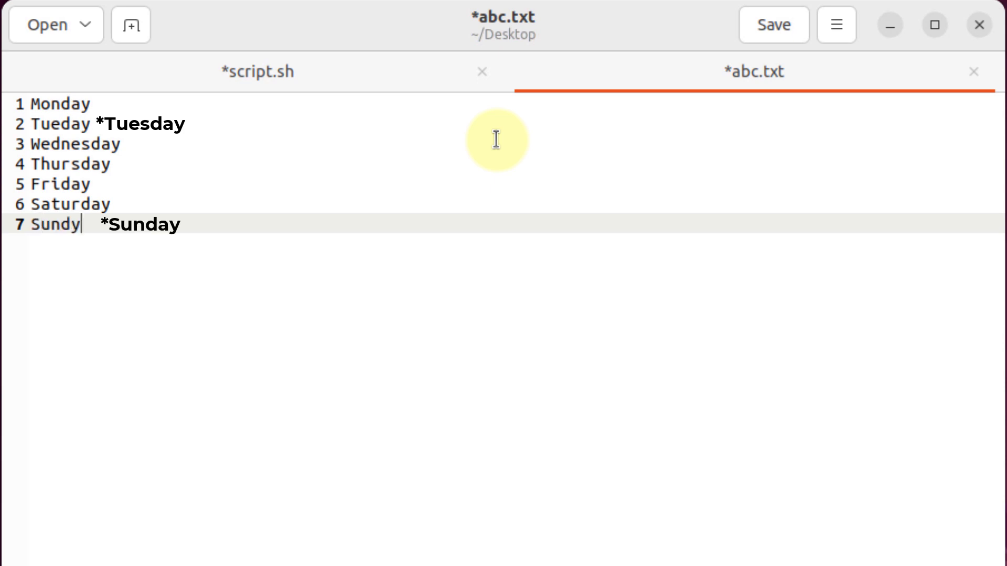
key("ctrl+s")
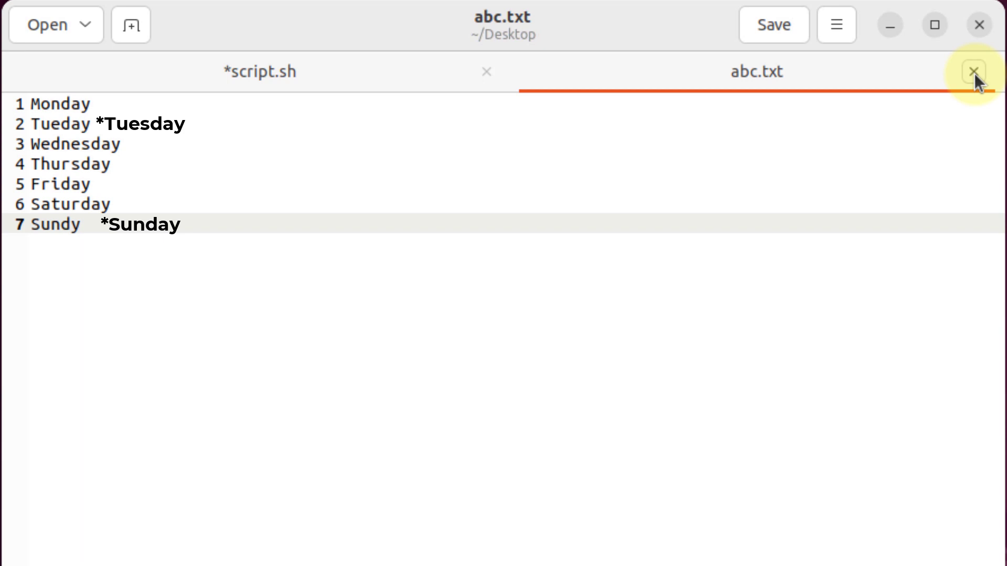
Close abc.txt, write file='abc.txt' as script.sh's first line, and start a new line
left_click(974, 73)
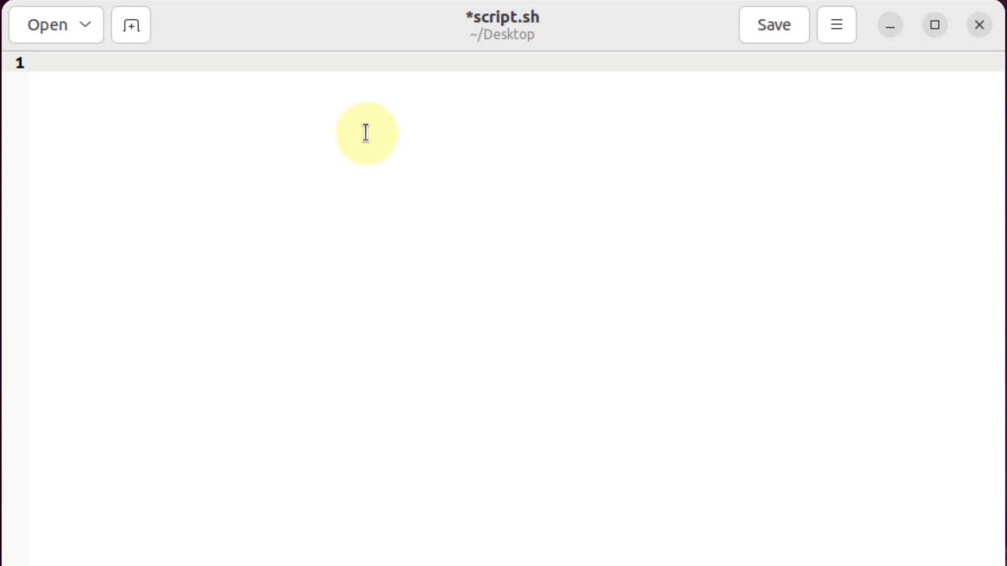
type("file")
type("=")
key("BackSpace")
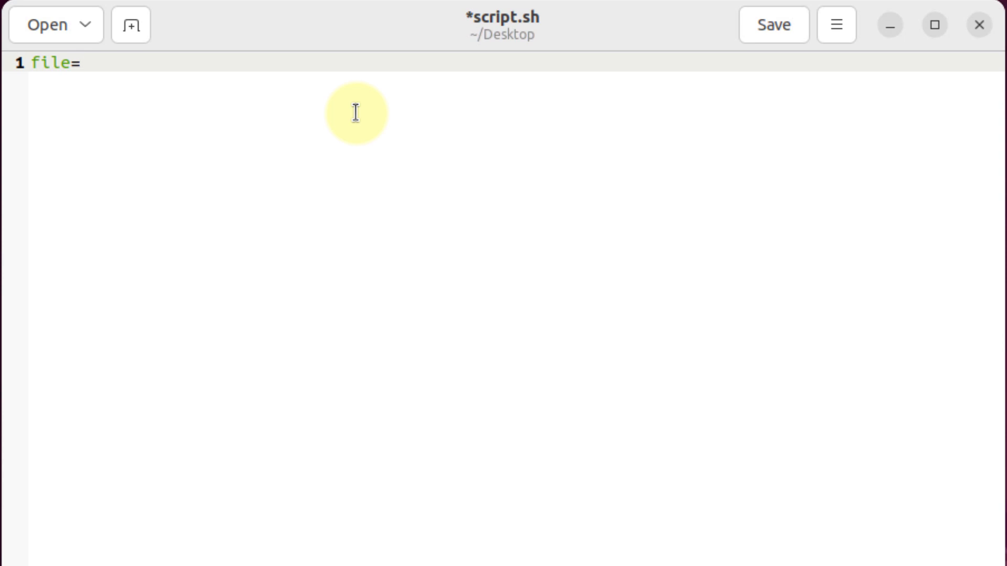
type("''")
key("Left")
type("ab")
type("c.txt")
key("End")
key("Return")
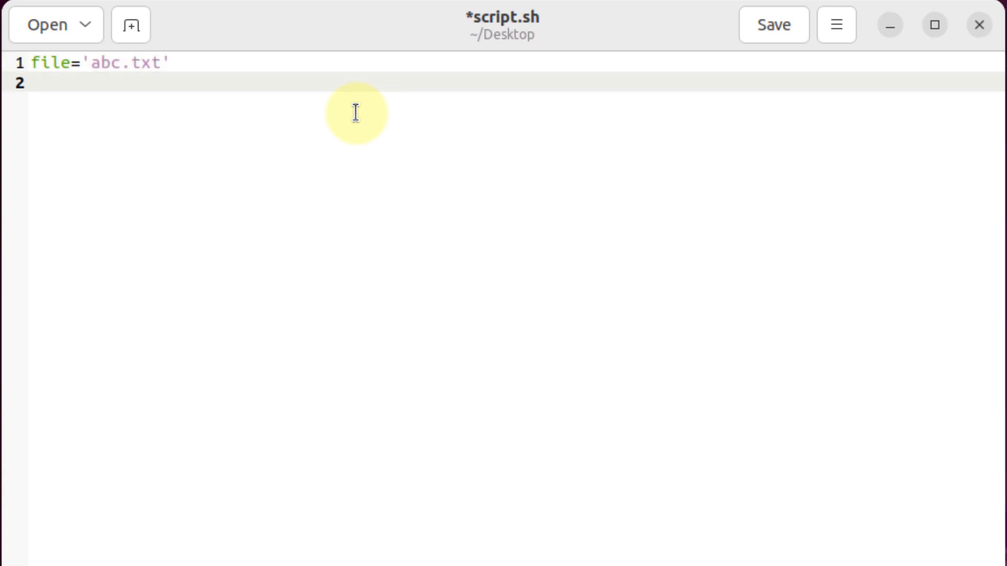
type("while ")
type("re")
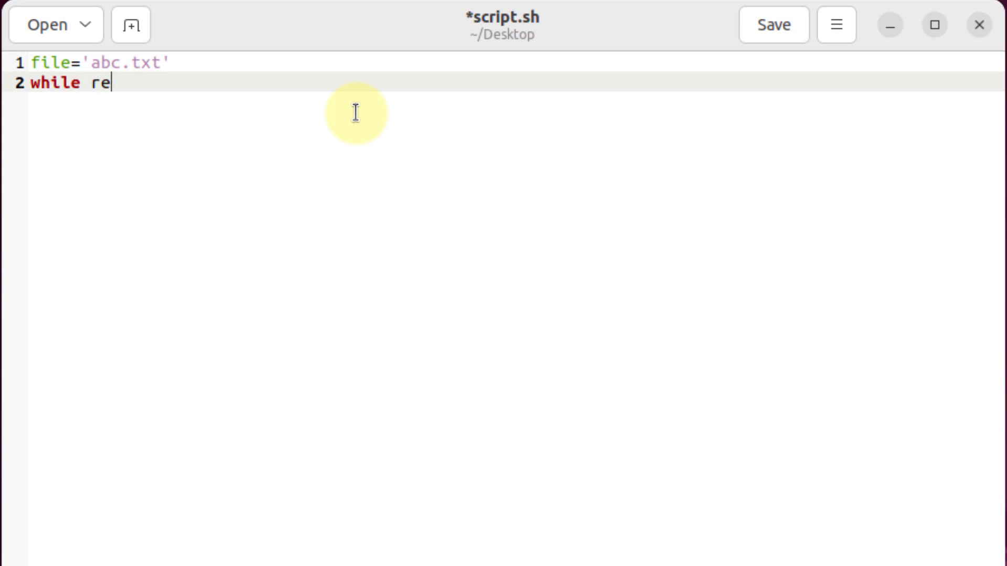
type("ad l")
type("ine; ")
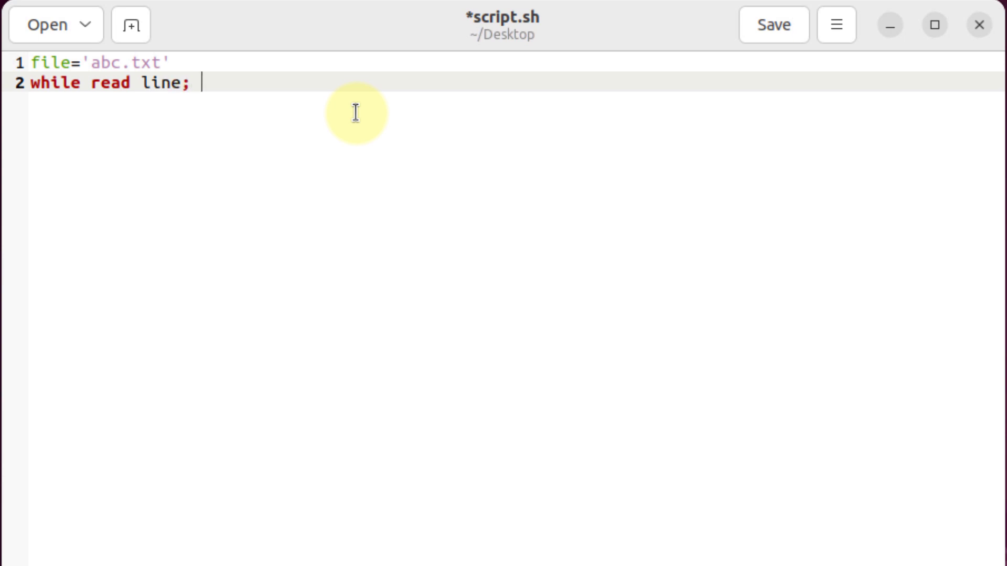
type("do")
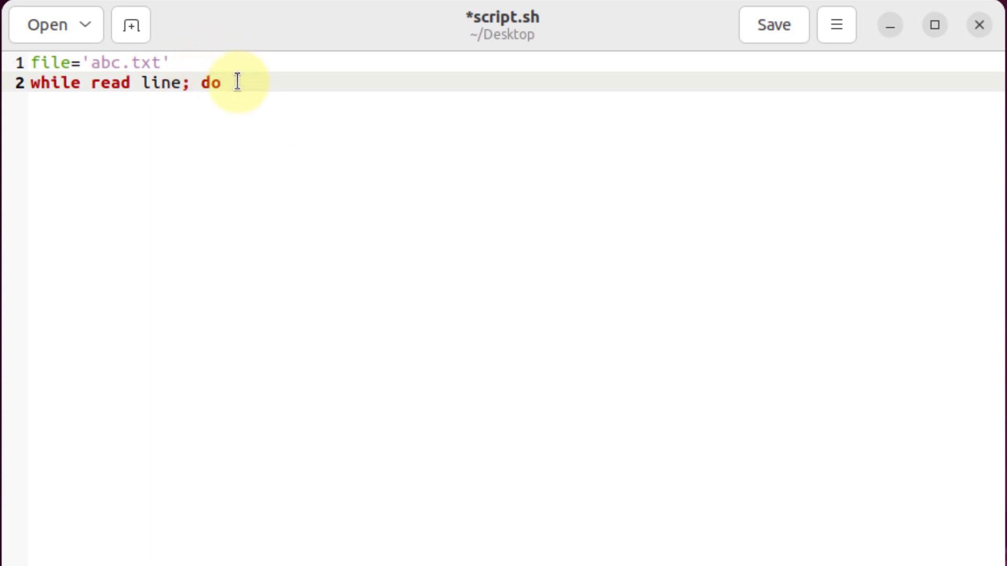
Write 'while read line; do', 'echo $line' and 'done < $file' on lines 2-4
key("Return")
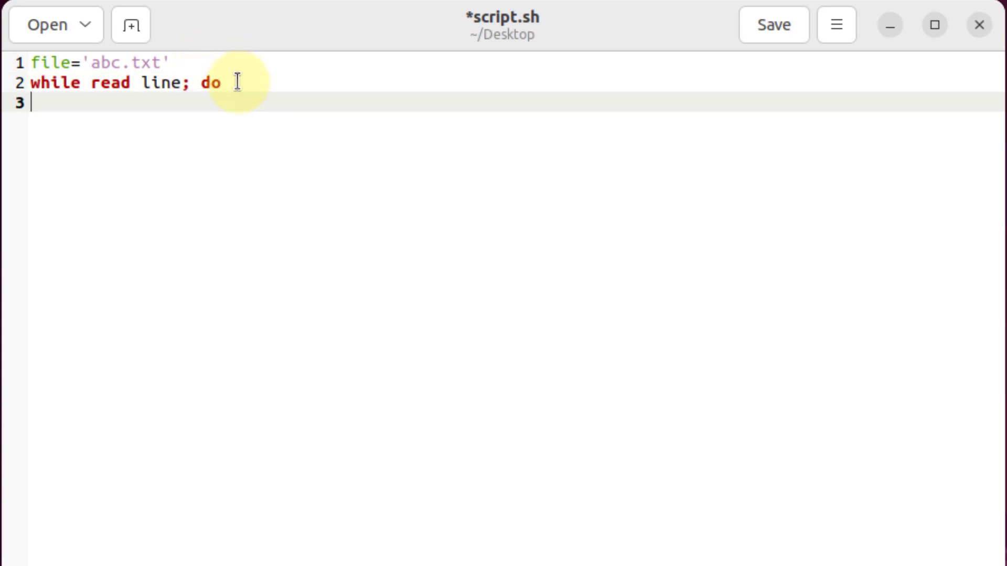
type("echo ")
type("$")
type("line")
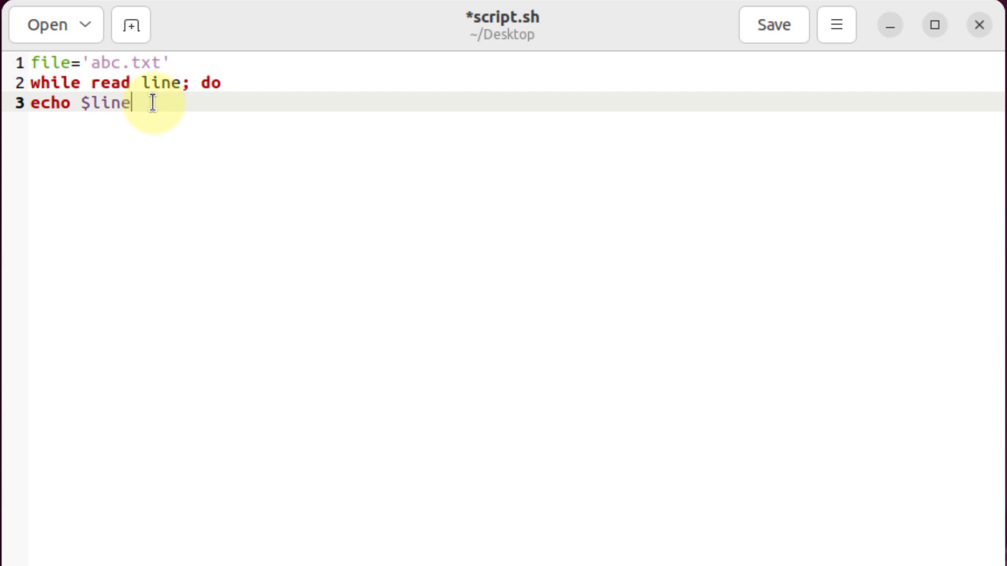
key("Return")
type("don")
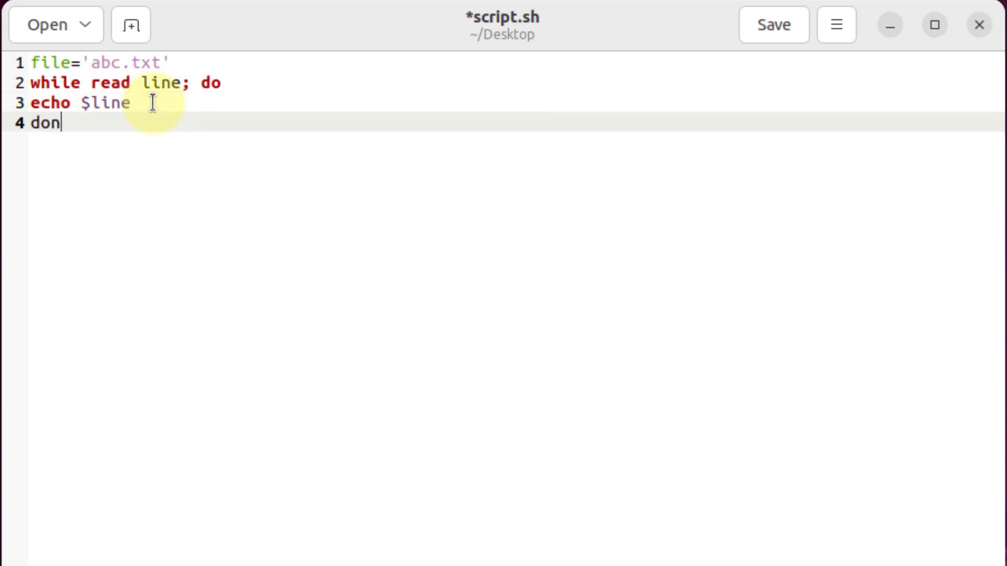
type("e ")
type("<")
type(" $file")
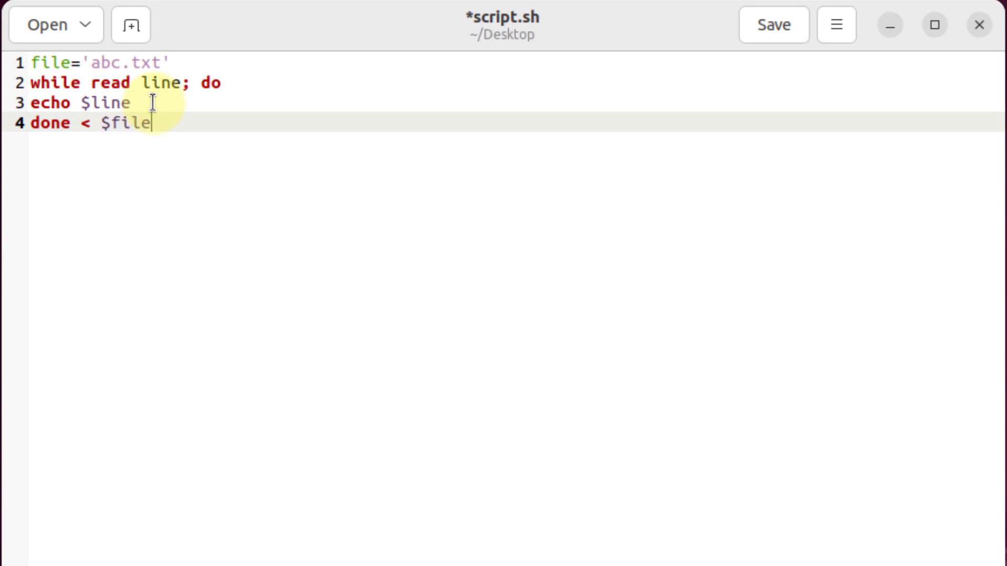
type("ss")
Correct the typo in 'done < $file', save script.sh, and run 'bash script.sh'
key("BackSpace")
key("ctrl+s")
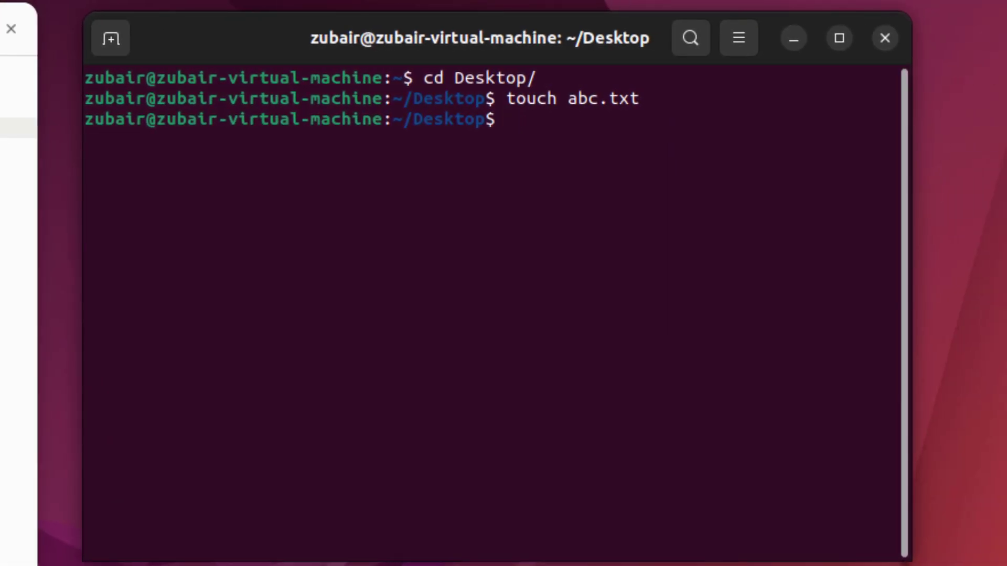
type("bash script.sh")
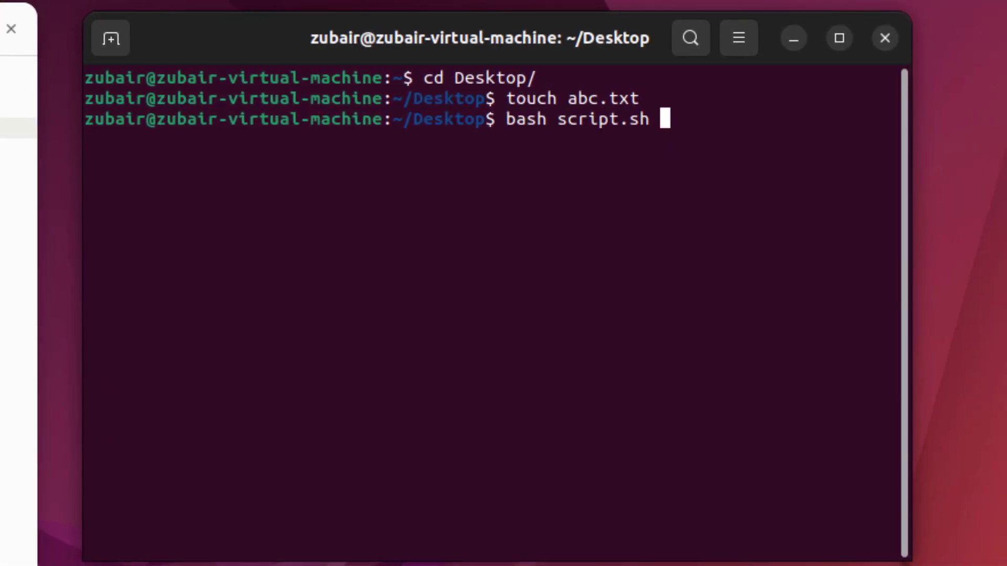
key("Return")
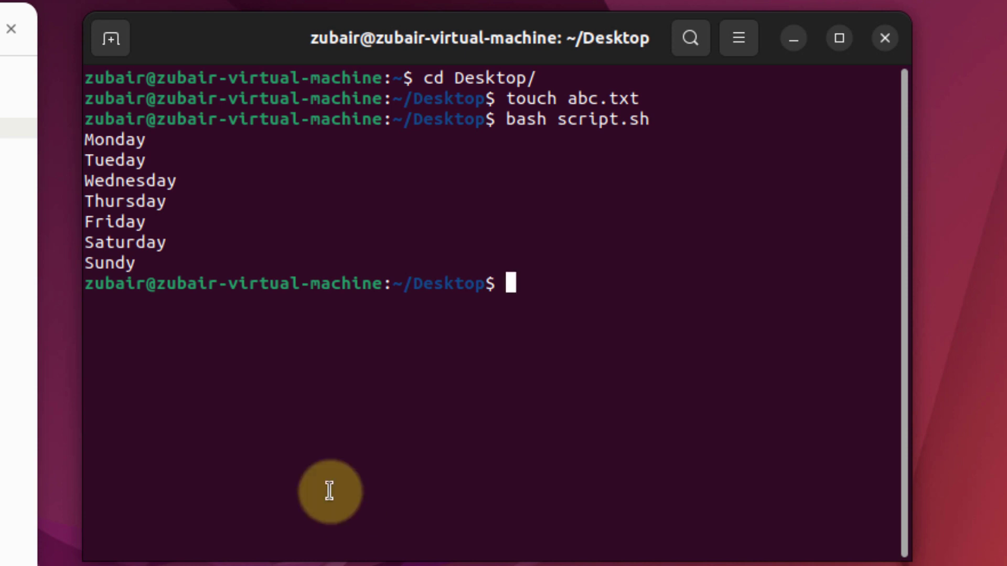
left_click_drag(138, 263, 80, 142)
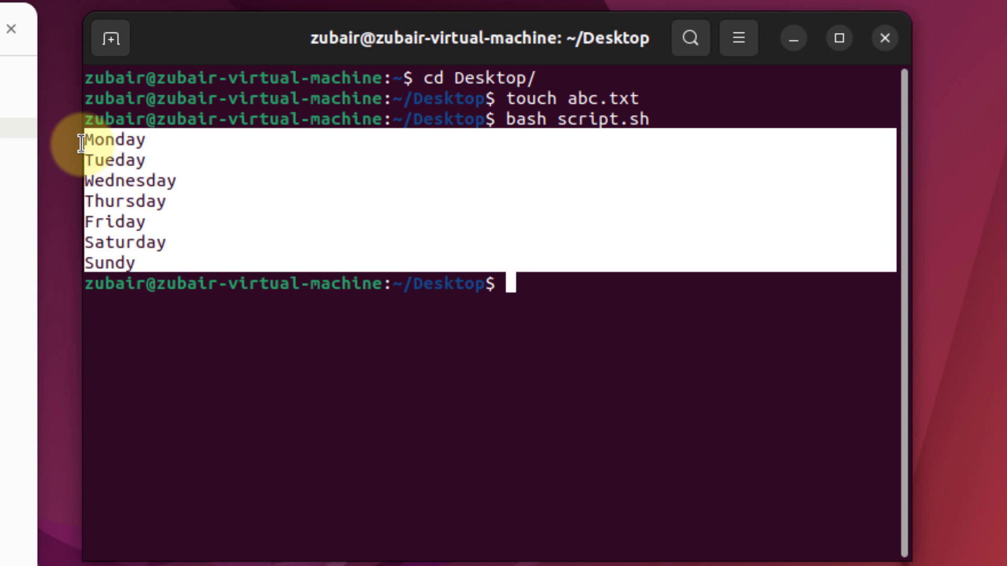
left_click(133, 206)
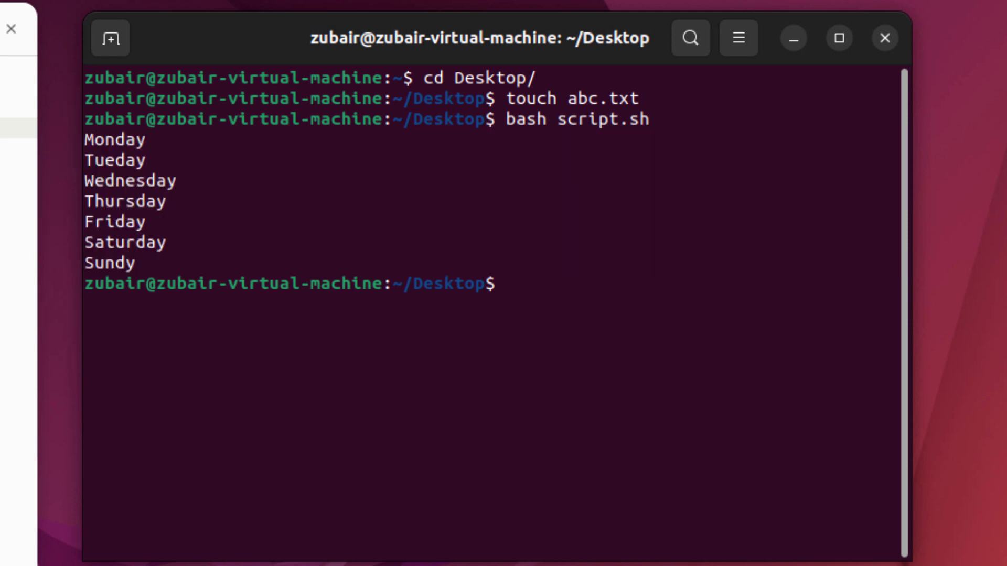